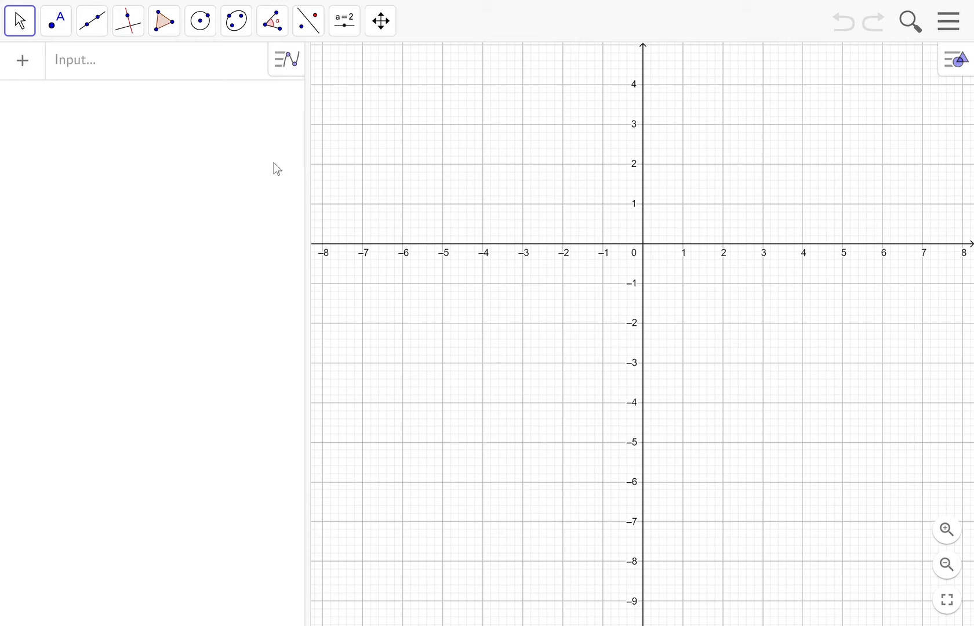
Plot the function y = sin(x) in the coordinate system
left_click(117, 74)
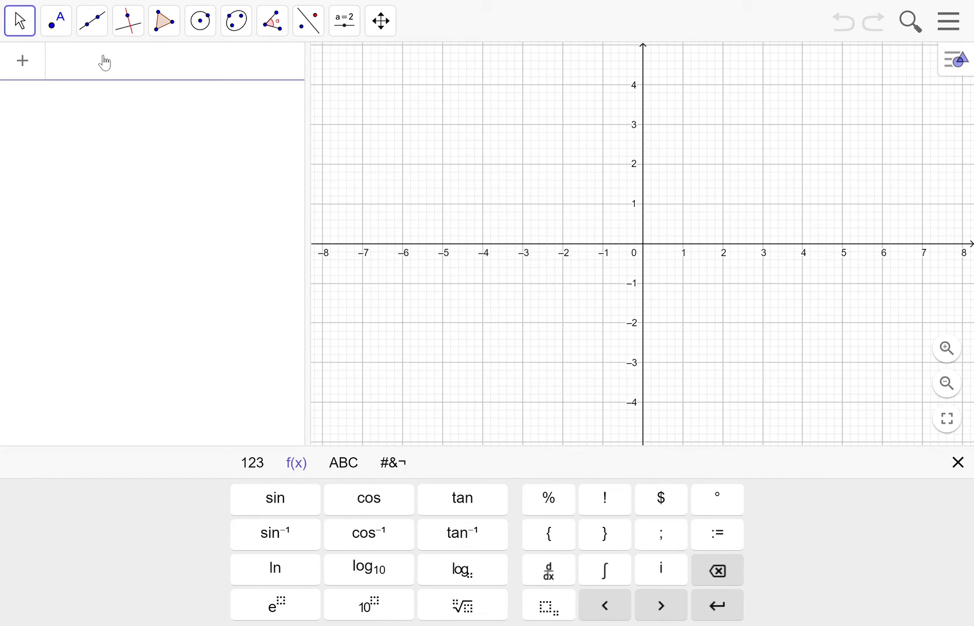
type("y=")
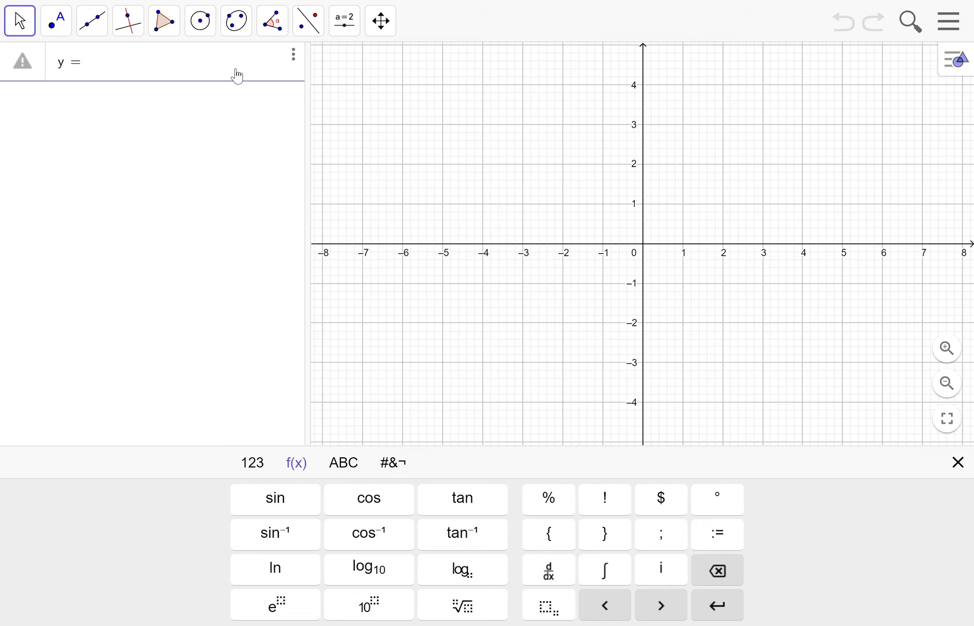
type("si")
key("BackSpace")
key("BackSpace")
left_click(275, 500)
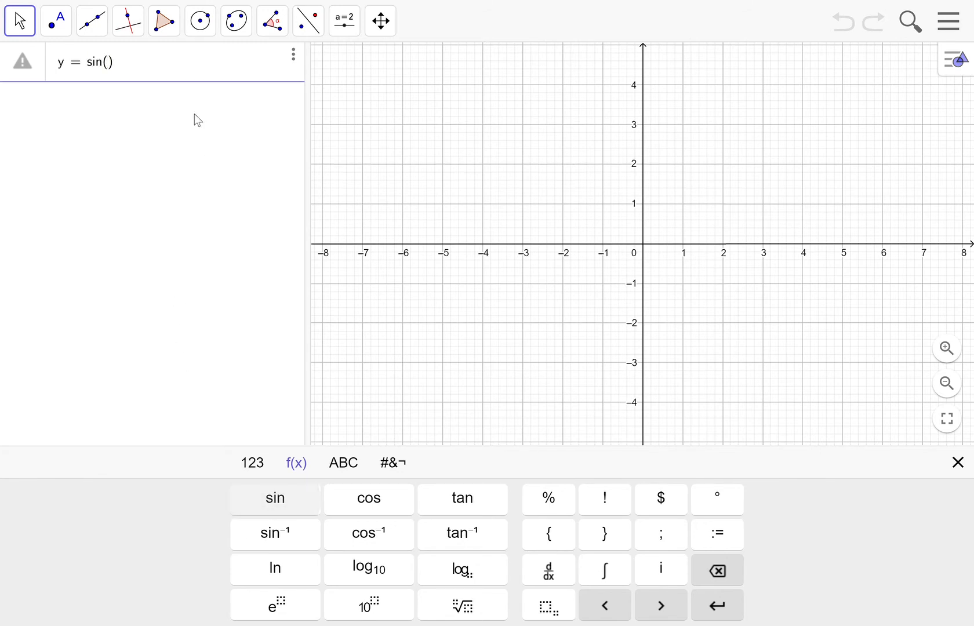
type("x")
key("Return")
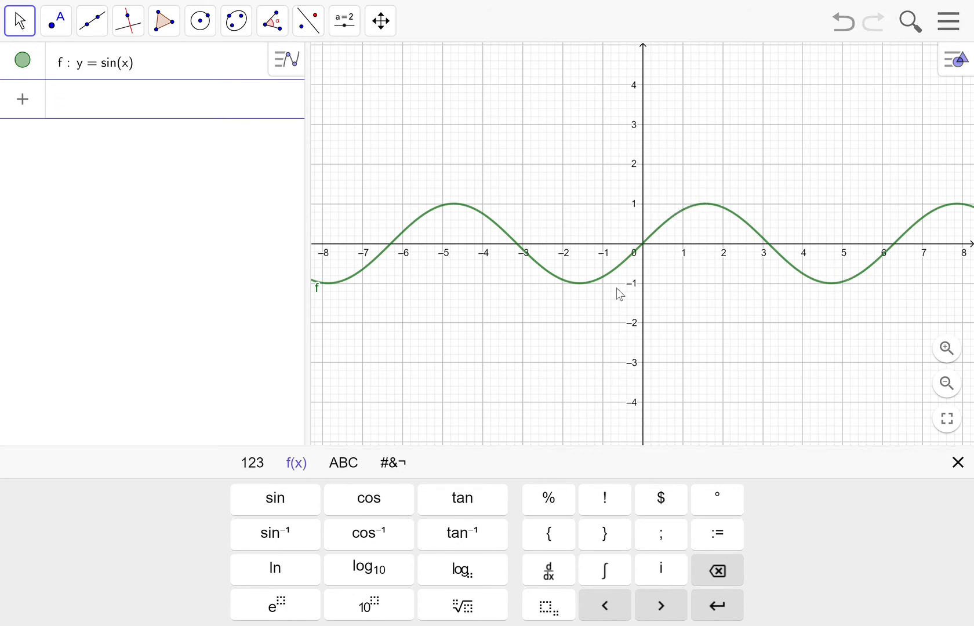
Plot y = 20 sin(x) as a second function for comparison with the basic sine curve
left_click(112, 72)
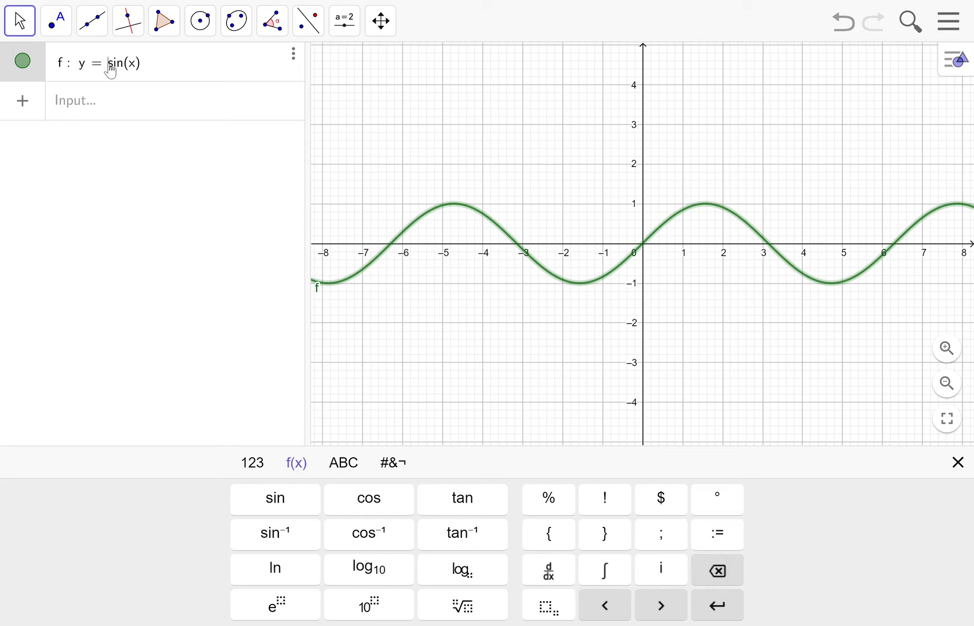
left_click(114, 114)
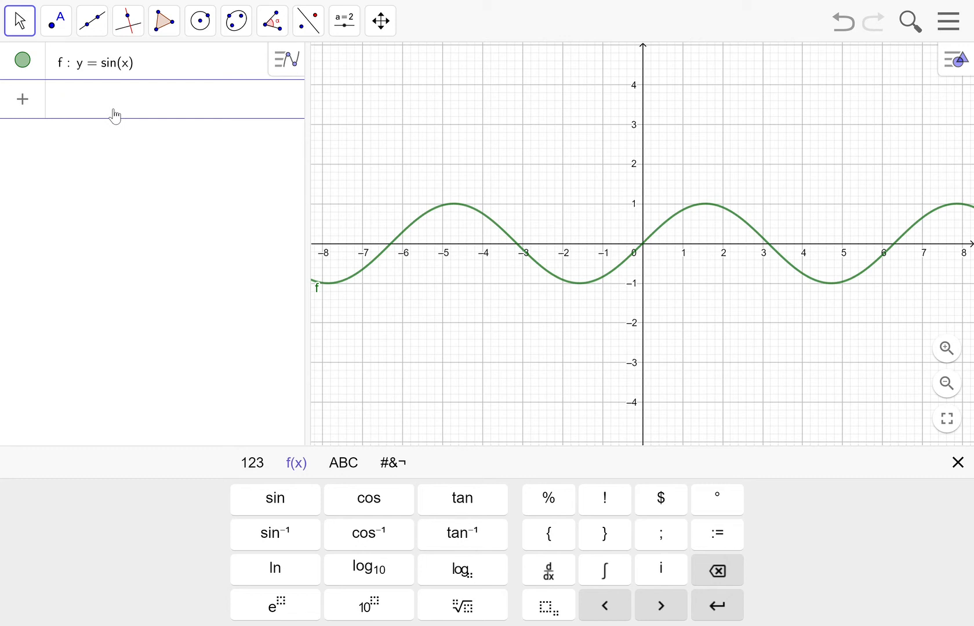
type("y ")
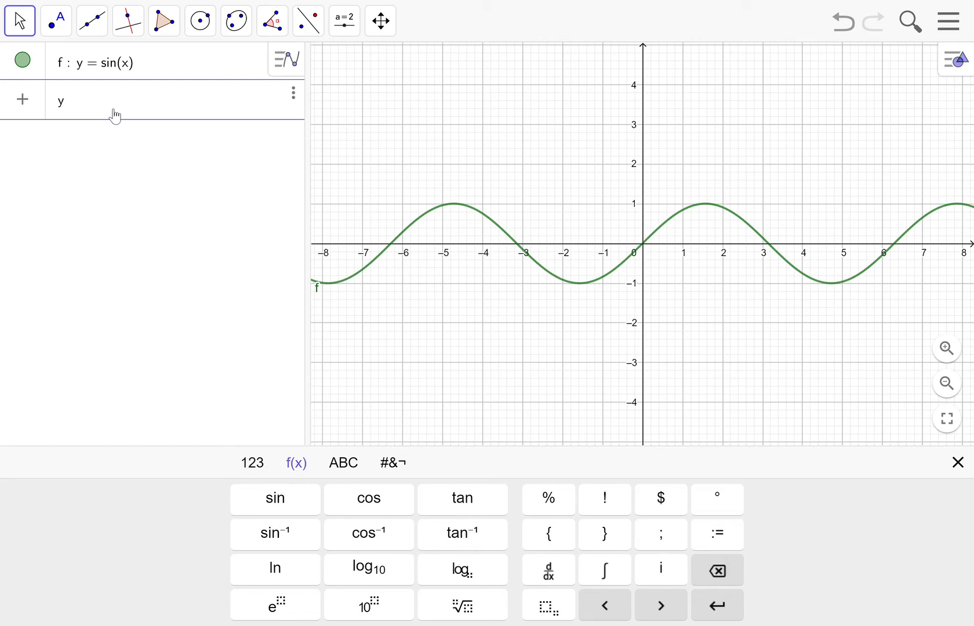
type("=")
left_click(280, 498)
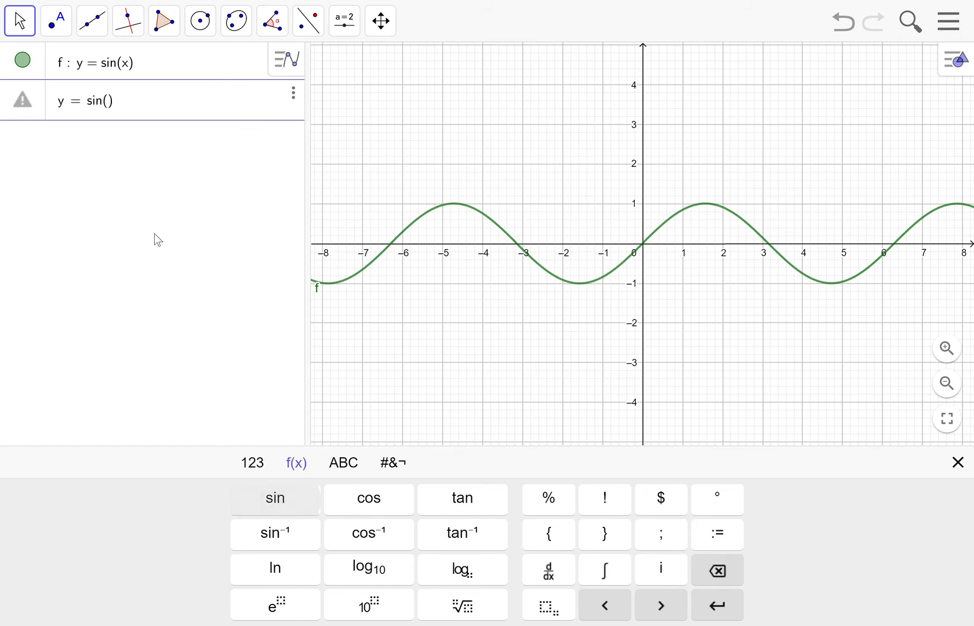
type("x")
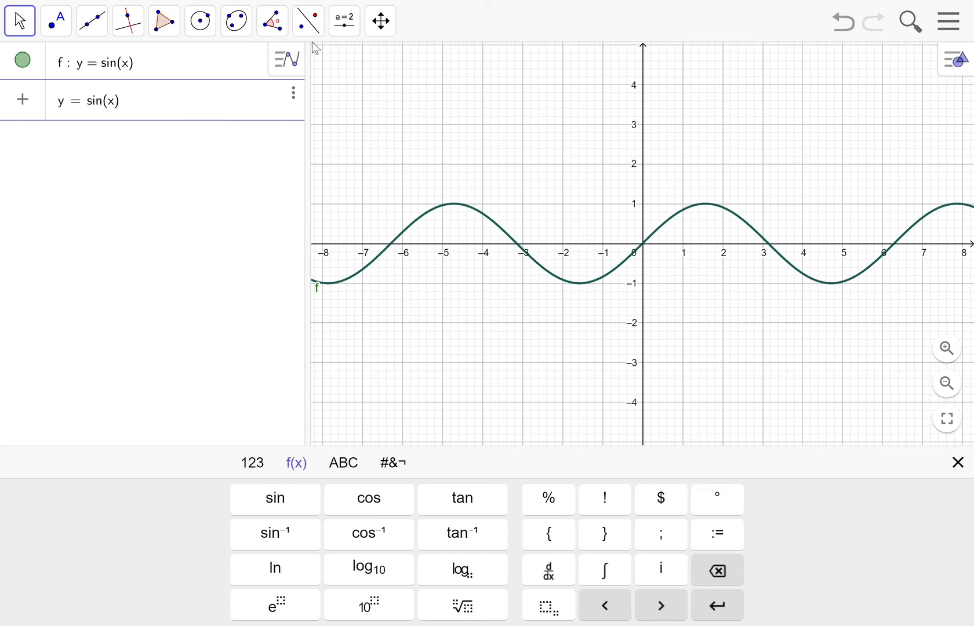
type("20")
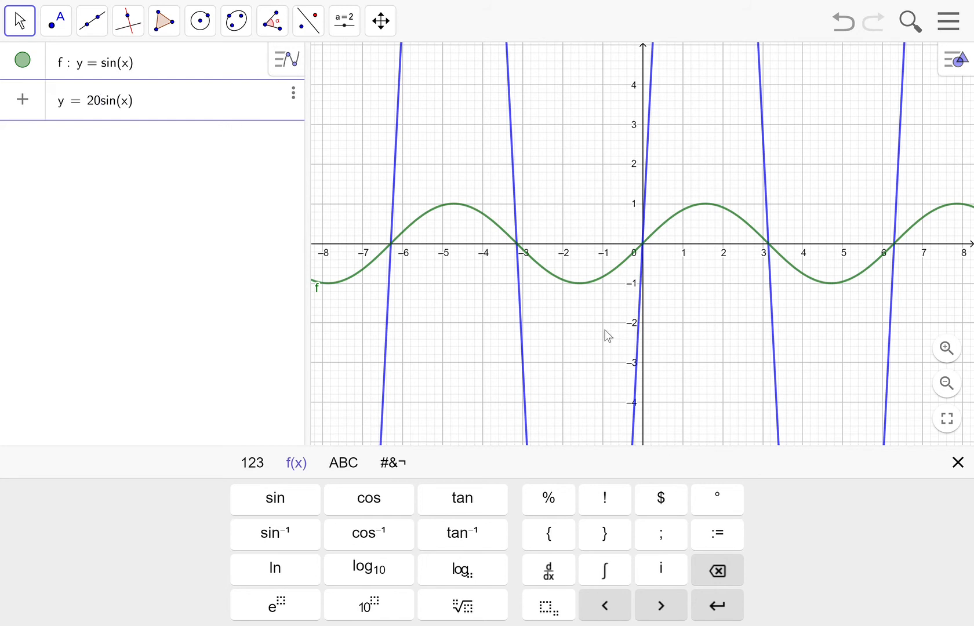
key("Return")
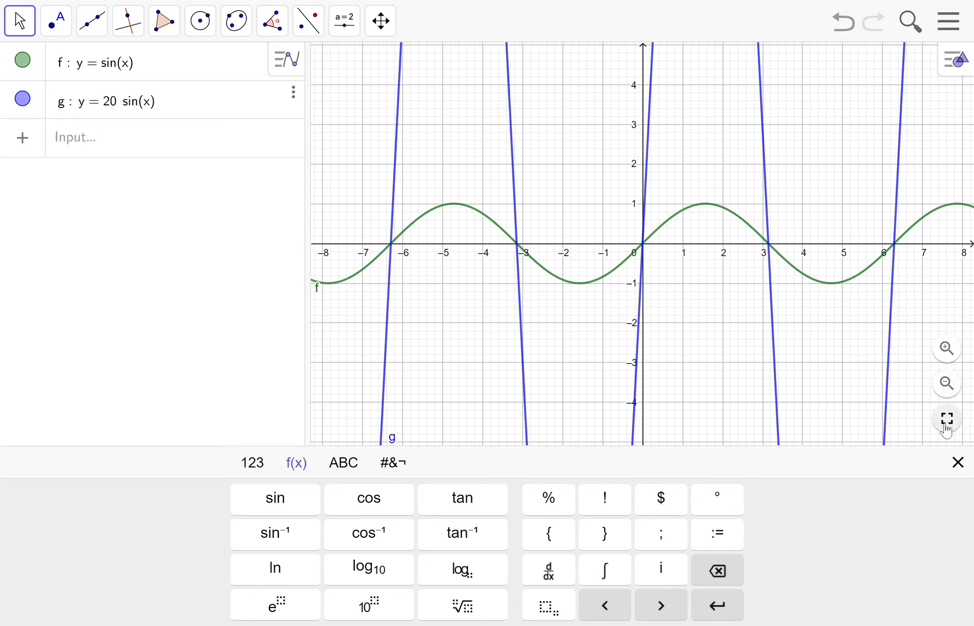
left_click(960, 465)
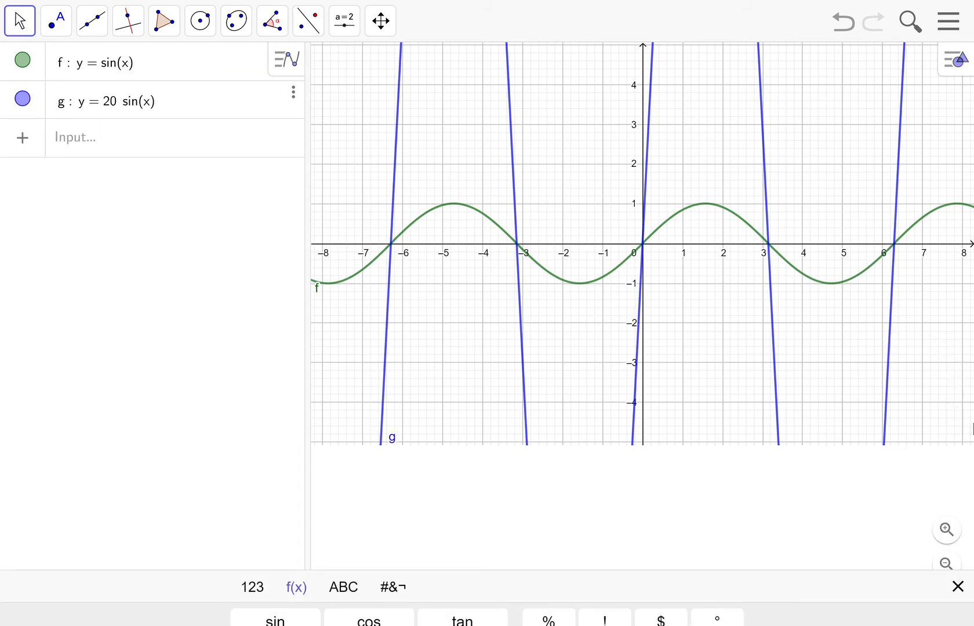
left_click(953, 565)
left_click(953, 565)
left_click(952, 565)
left_click(952, 565)
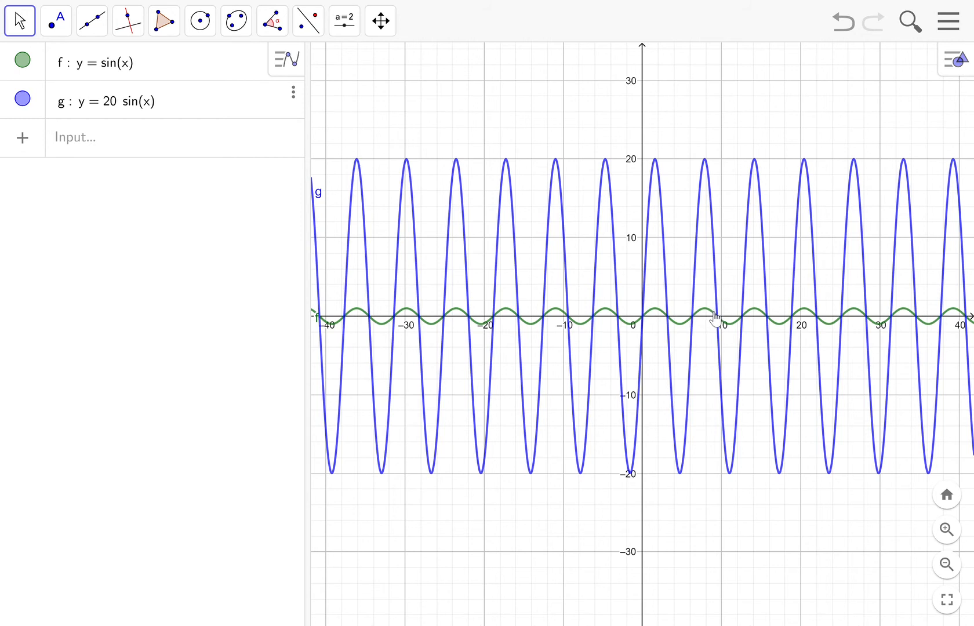
Reduce the sine coefficient in function g so that its equation reads y = 2 sin(x)
left_click(706, 163)
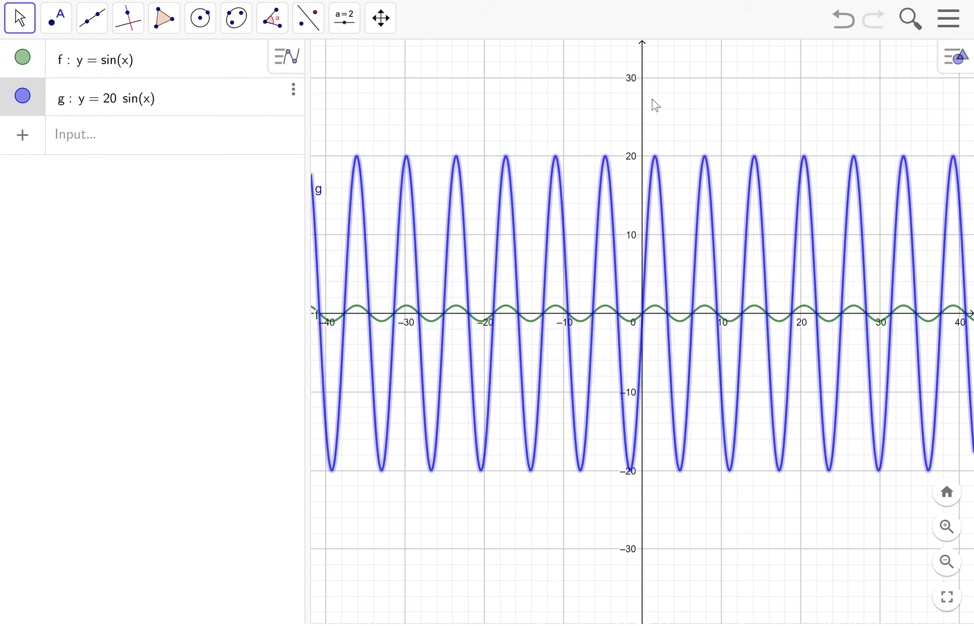
left_click(122, 105)
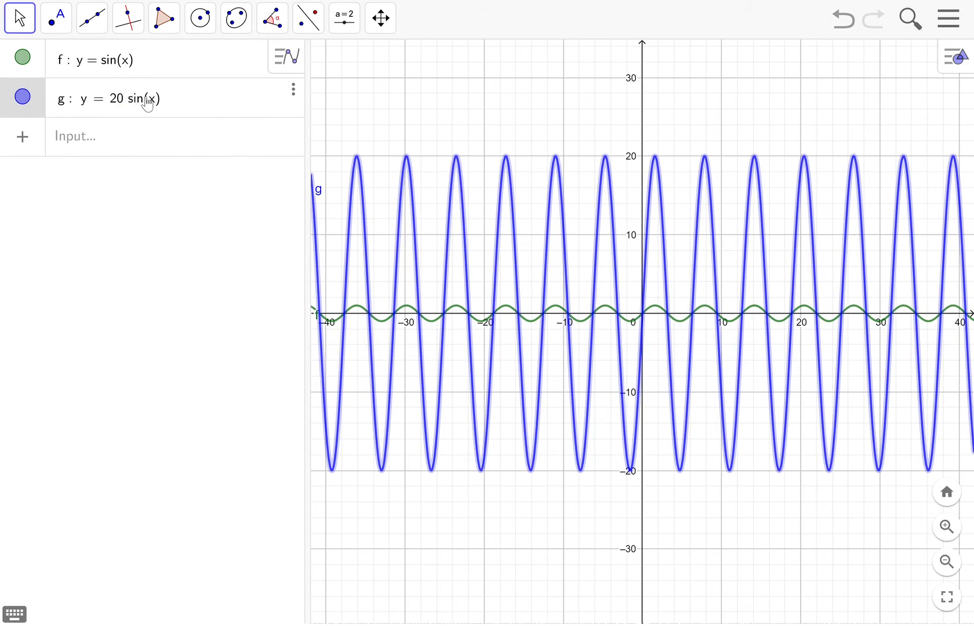
key("BackSpace")
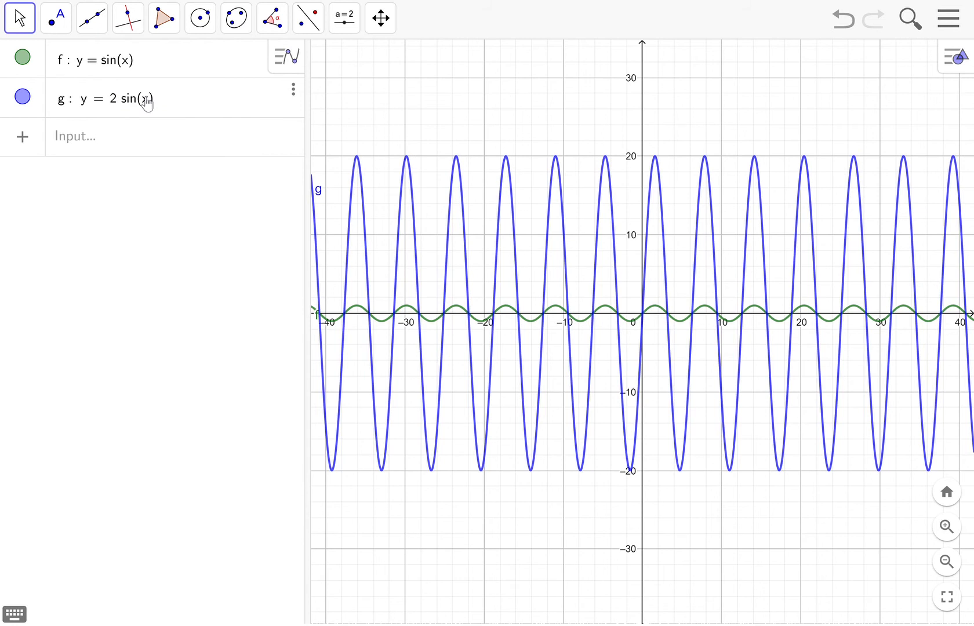
left_click(144, 185)
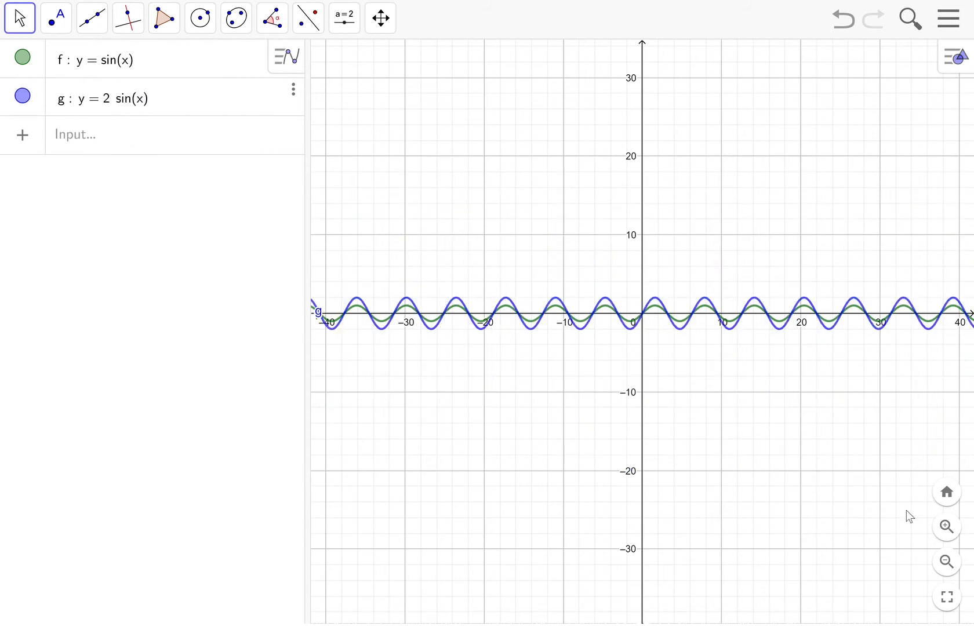
left_click(951, 531)
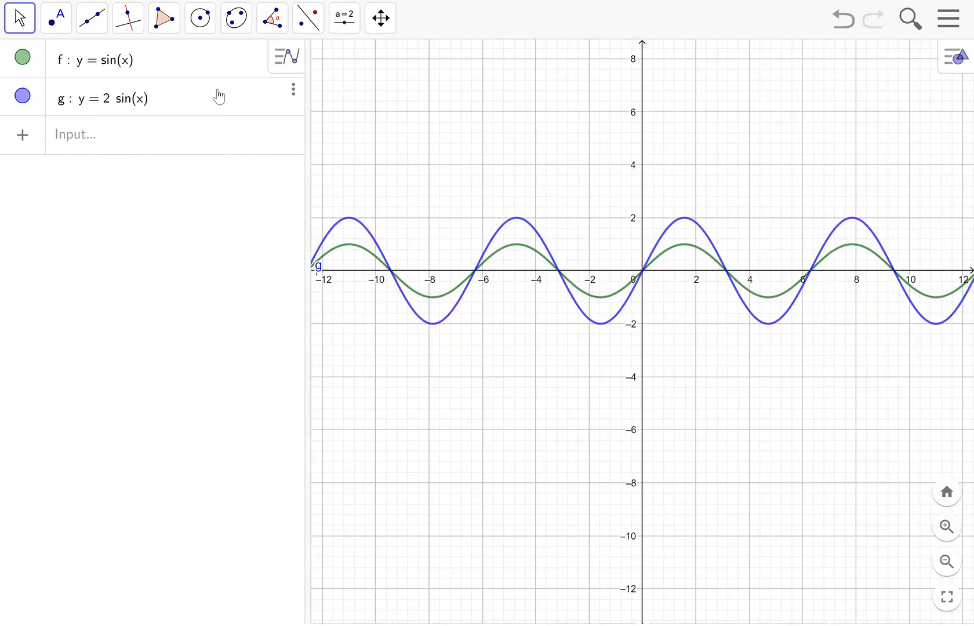
Replace the sine coefficient in function g so that its equation reads y = 3 sin(x)
left_click(211, 106)
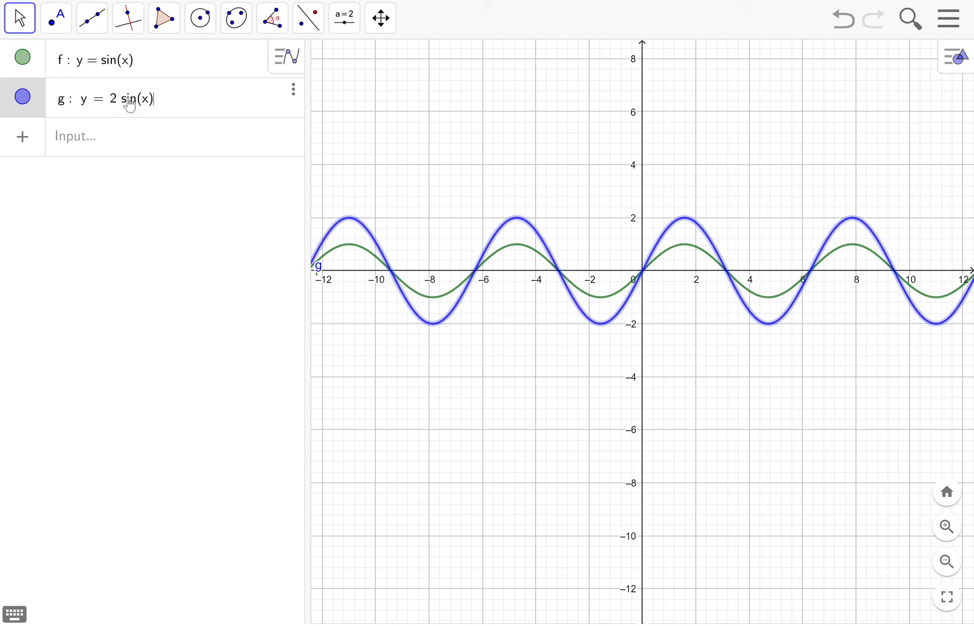
left_click(120, 97)
key("BackSpace")
key("BackSpace")
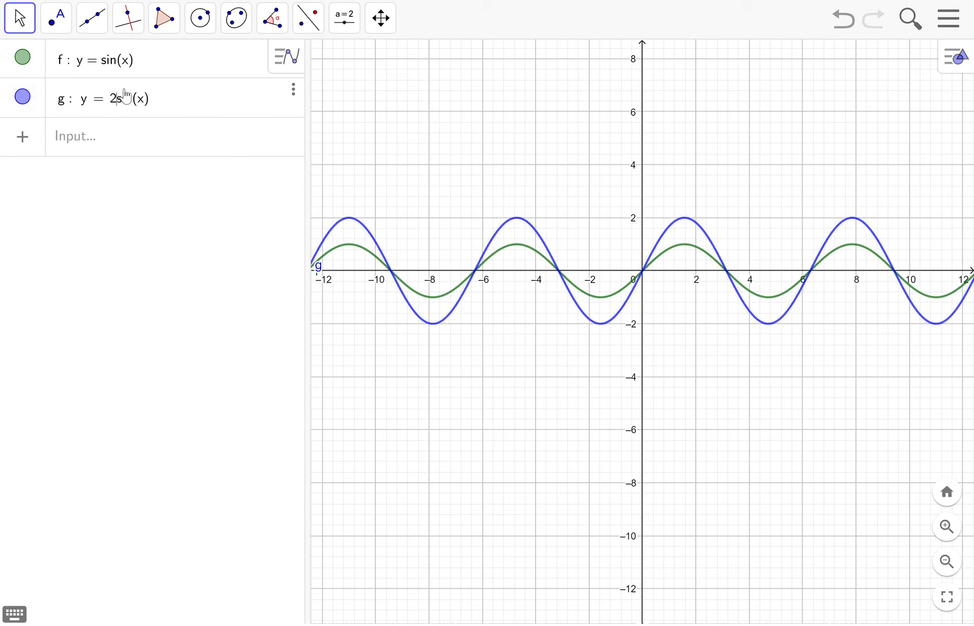
left_click(175, 153)
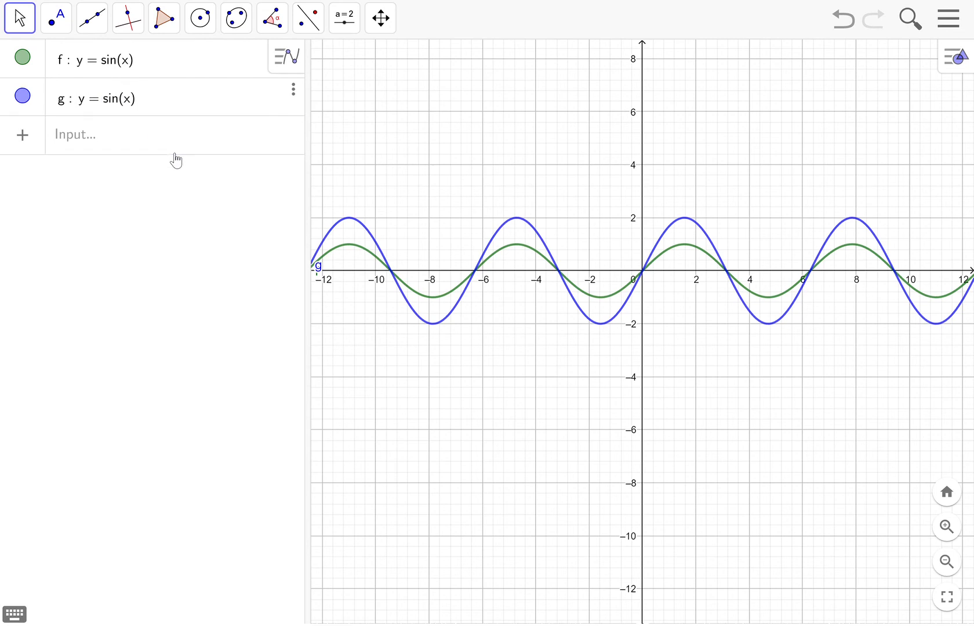
left_click(106, 99)
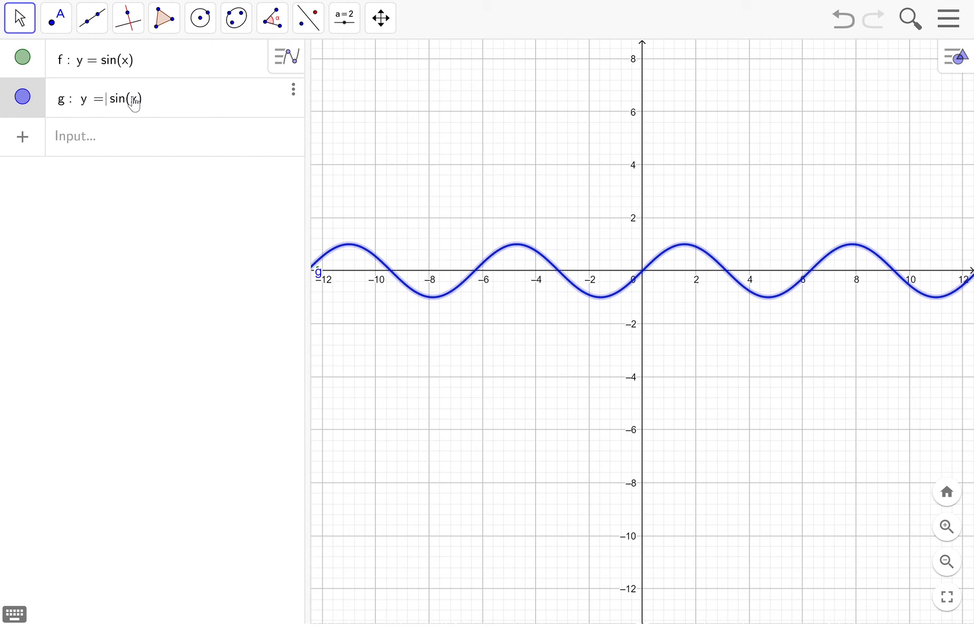
type("3")
key("Return")
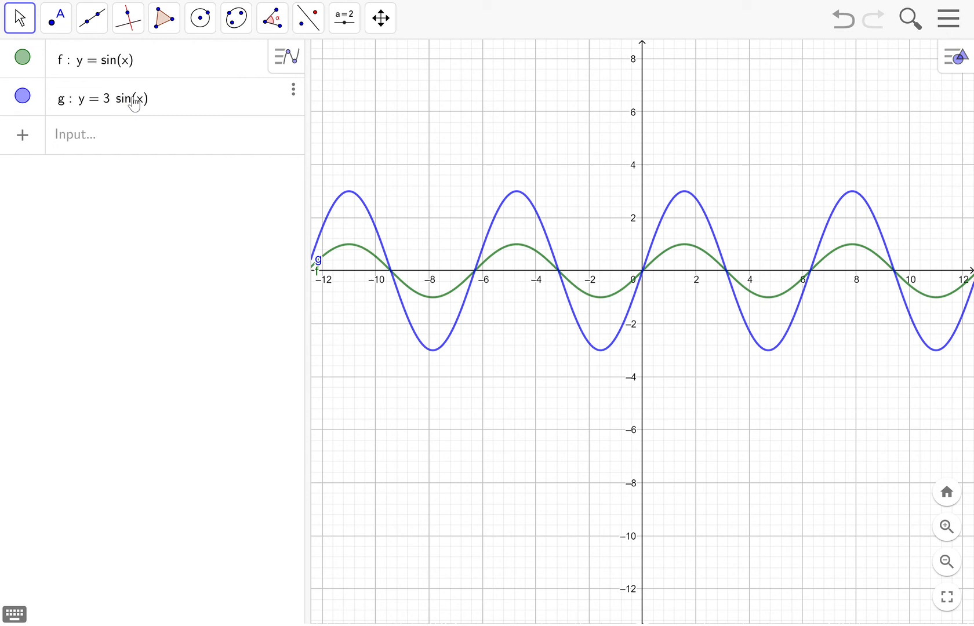
Turn the coefficient of function g into an added constant, making the equation y = 3 + sin(x)
left_click(119, 102)
key("BackSpace")
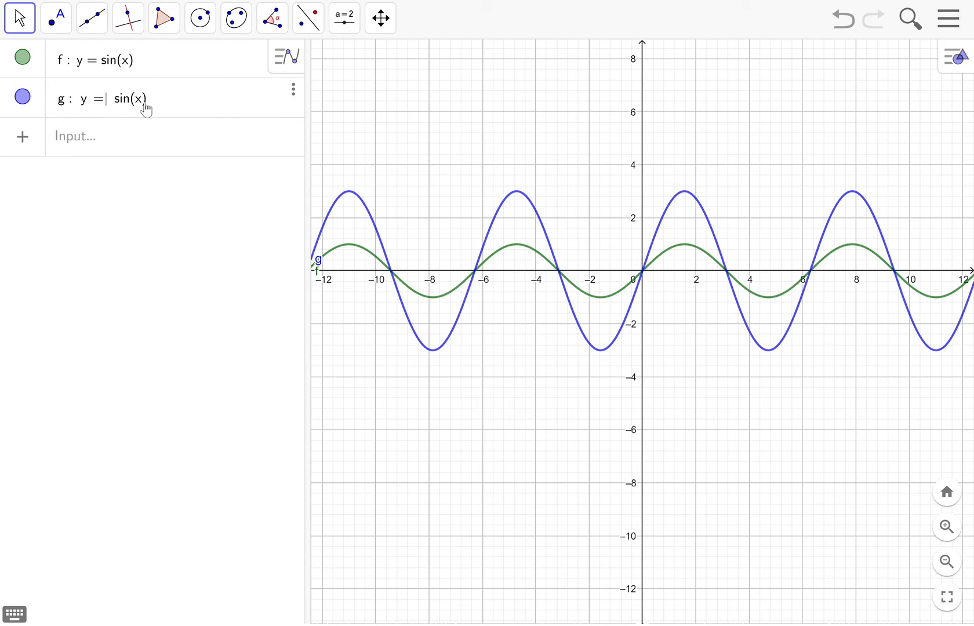
type("3 +")
key("Delete")
key("Return")
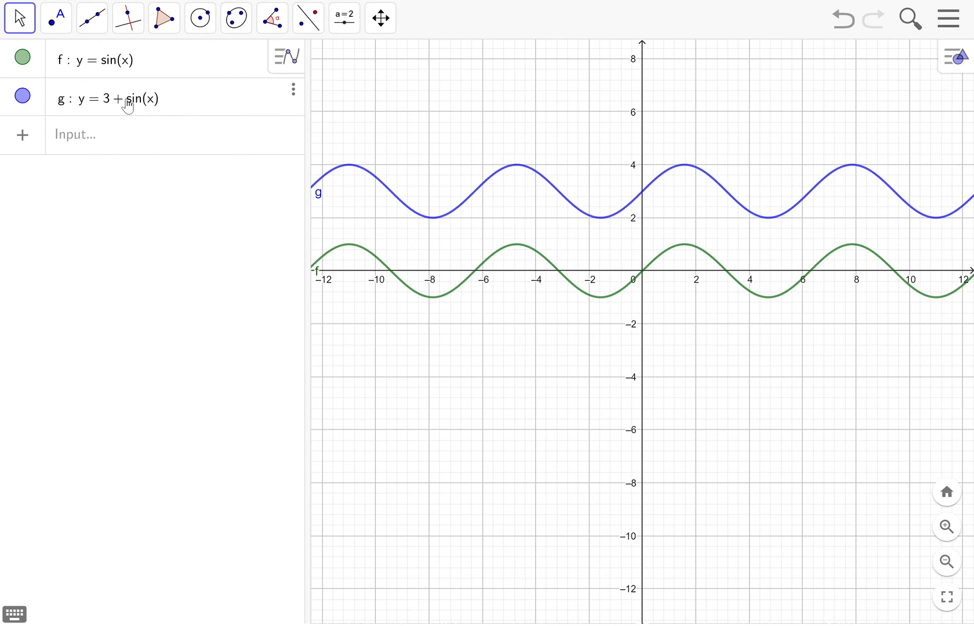
Swap the plus sign in function g for a minus, making the equation y = 3 − sin(x)
left_click(119, 99)
double_click(124, 99)
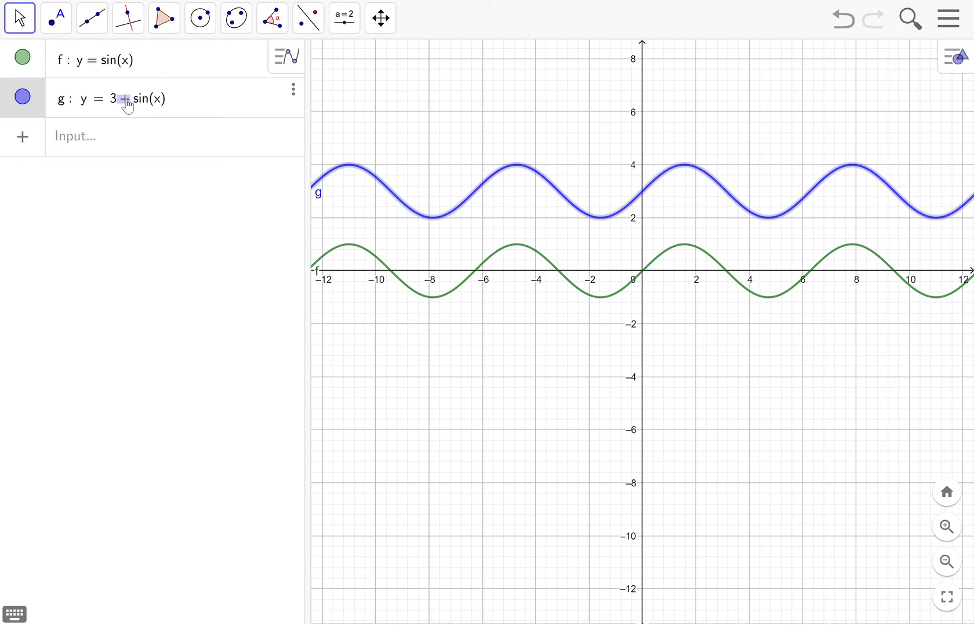
type("-")
key("Return")
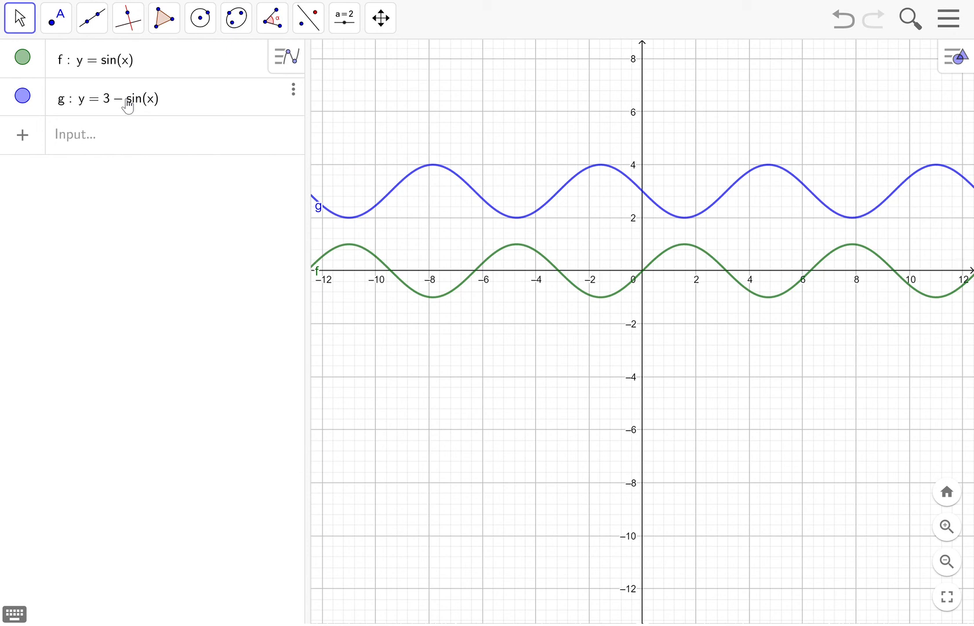
Rewrite function g with the constant added after the sine term, as y = sin(x) + 3
left_click(128, 105)
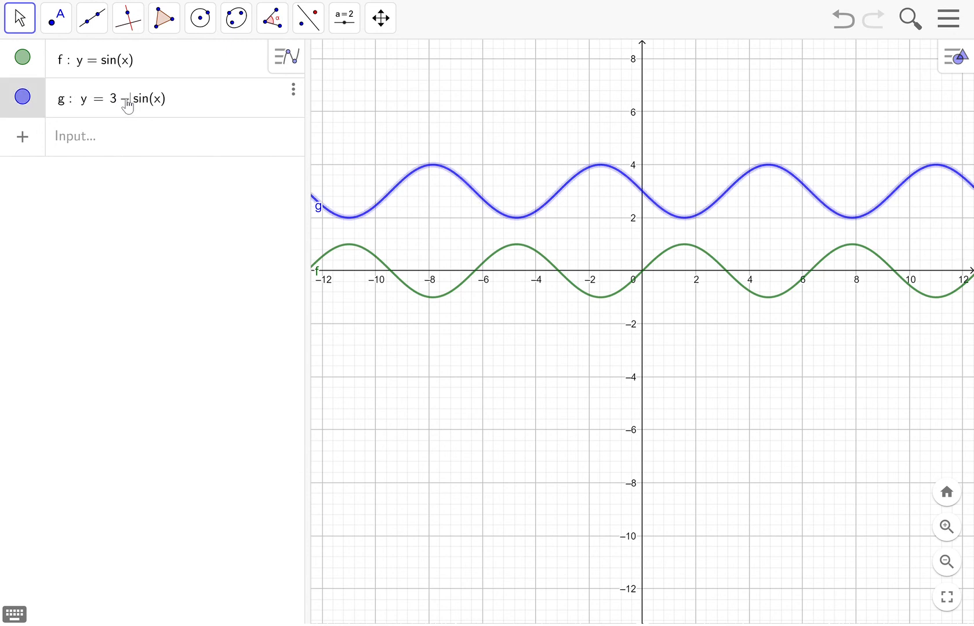
key("BackSpace")
key("BackSpace")
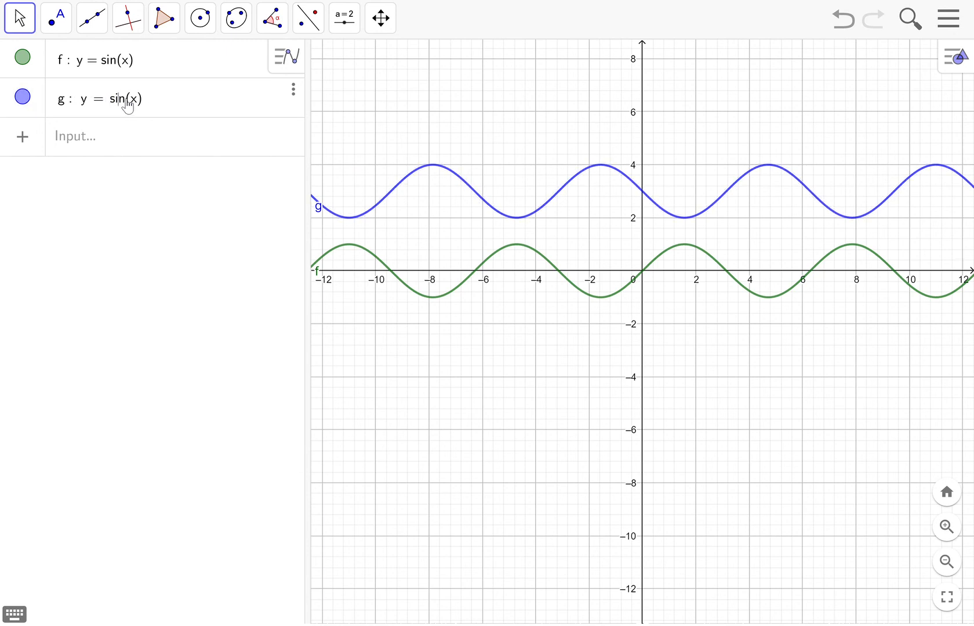
type("+ 3")
key("Return")
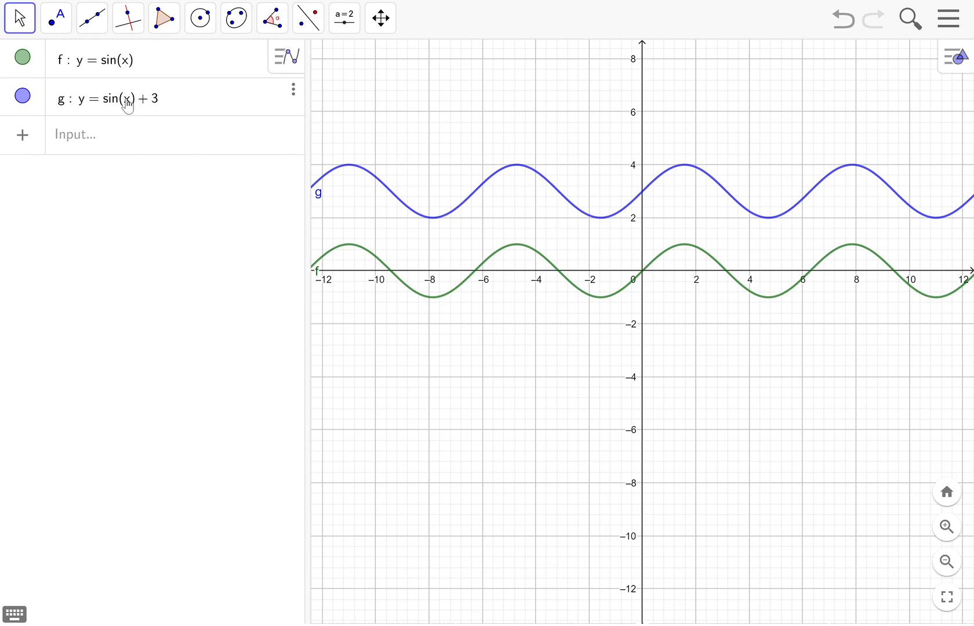
Change the sign of the constant in function g to get y = sin(x) − 3
left_click(149, 103)
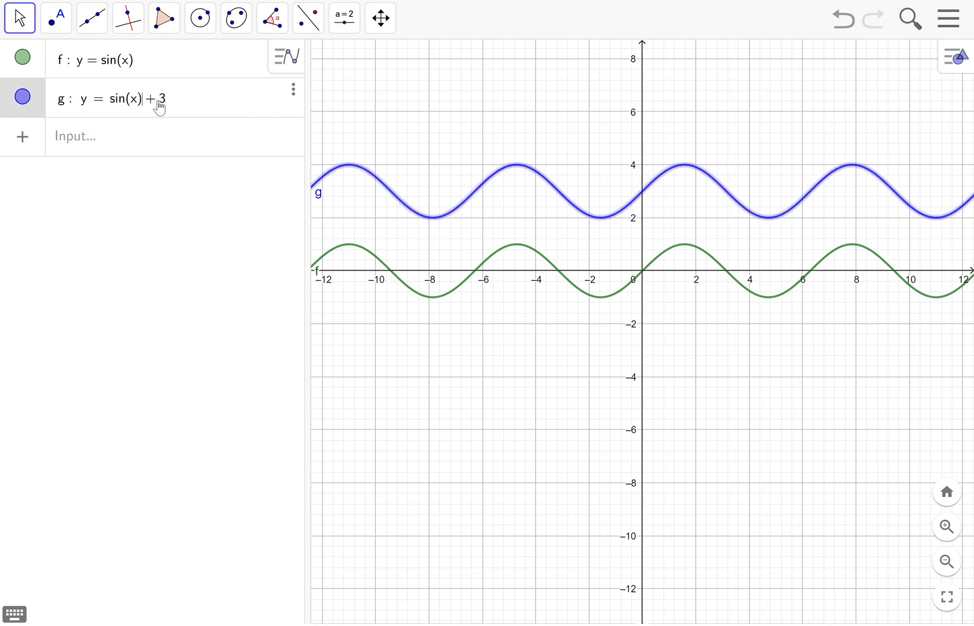
key("BackSpace")
type("-")
key("Return")
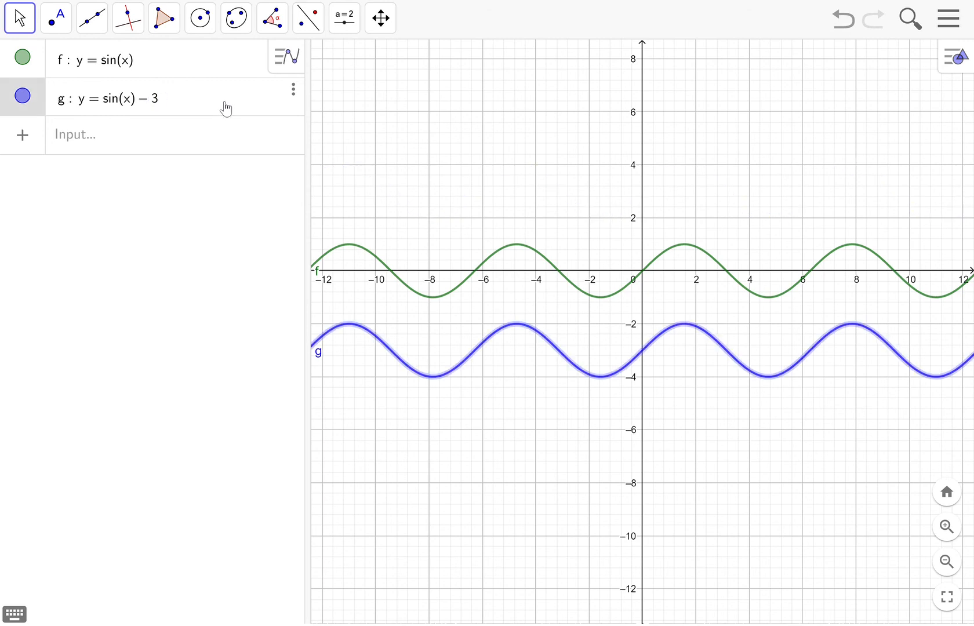
Remove the outer constant from function g and add 30 inside the argument, giving y = sin(x + 30)
left_click(172, 105)
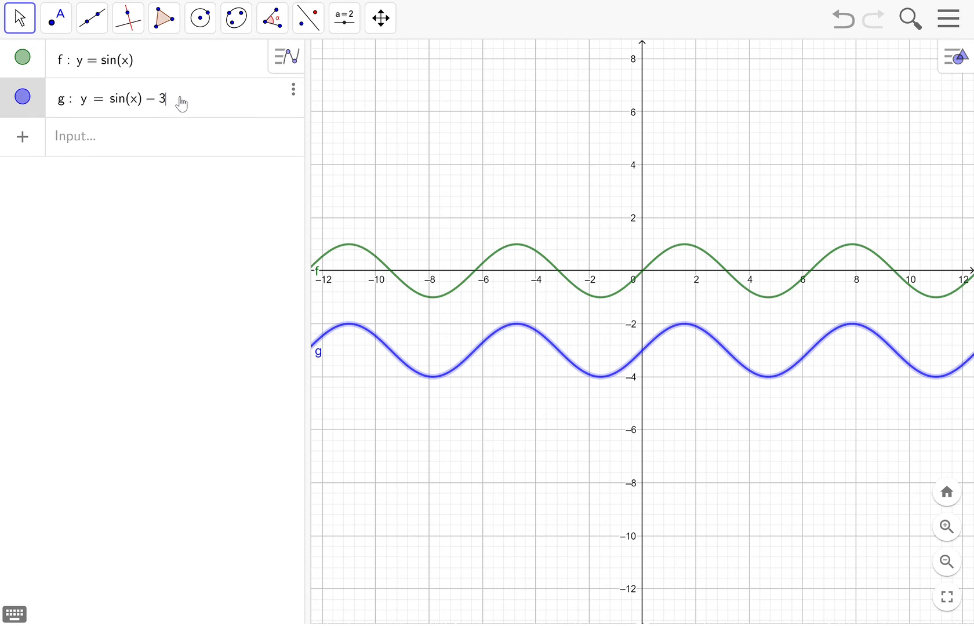
key("BackSpace")
key("BackSpace")
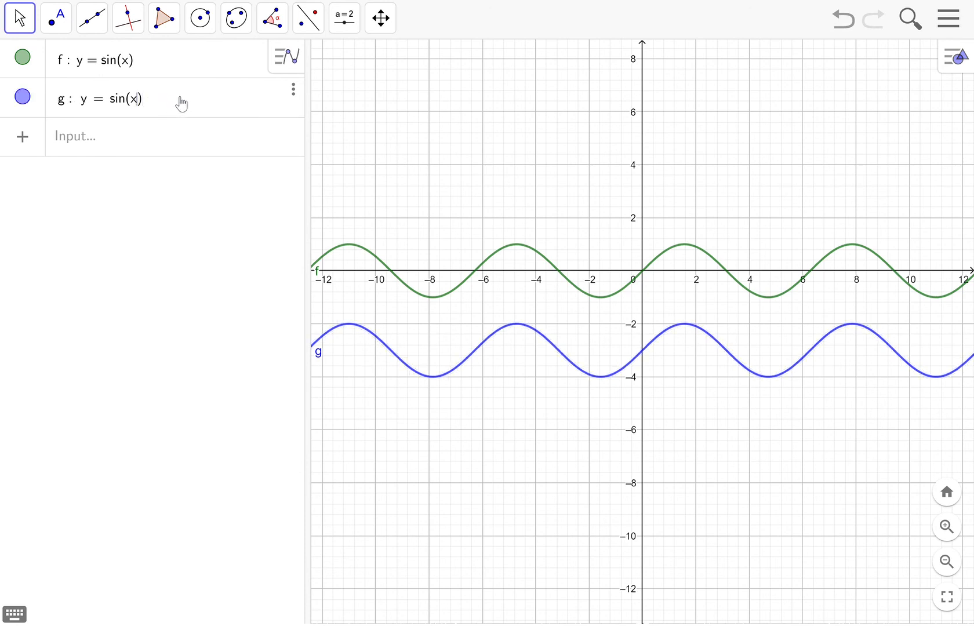
type("+ 30")
key("Return")
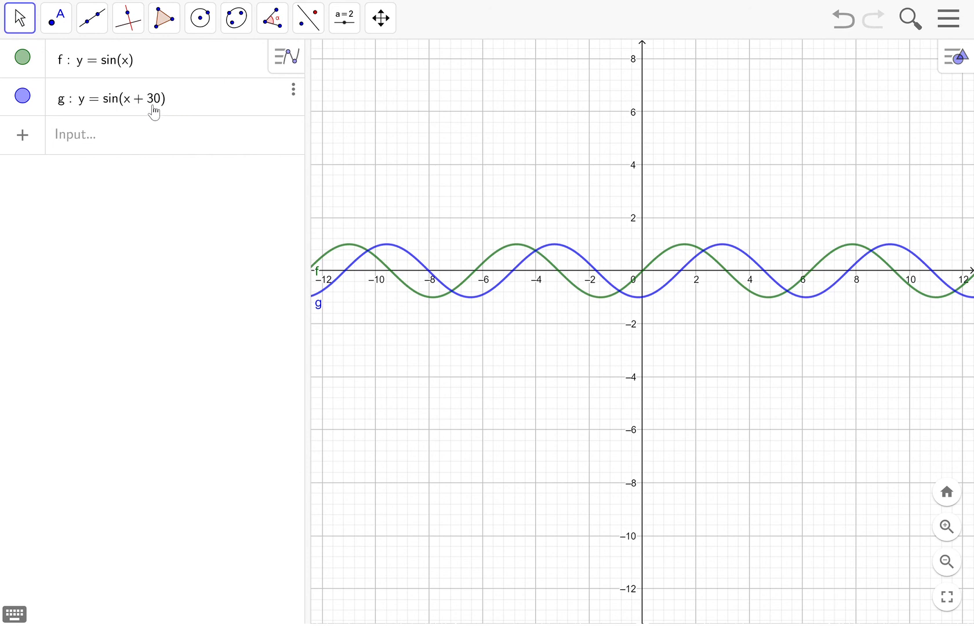
Change the sign inside the argument of function g to get y = sin(x − 30)
left_click(153, 108)
key("BackSpace")
type("-")
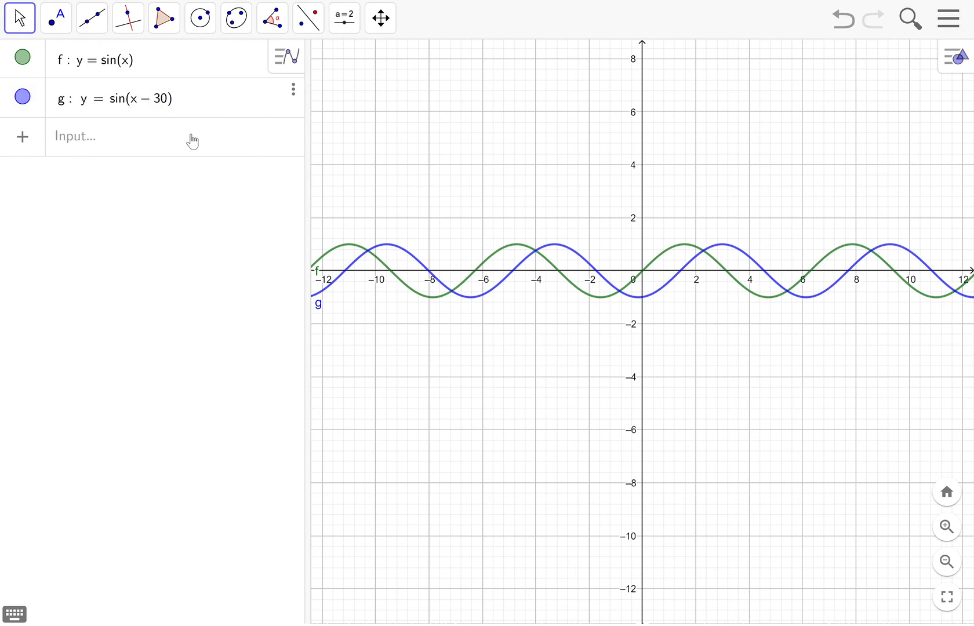
key("Return")
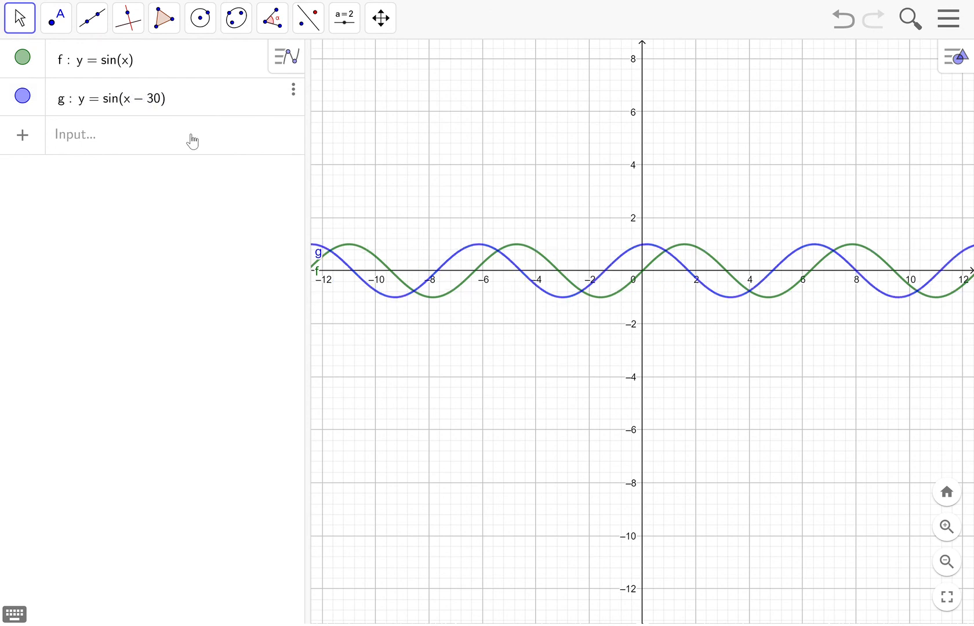